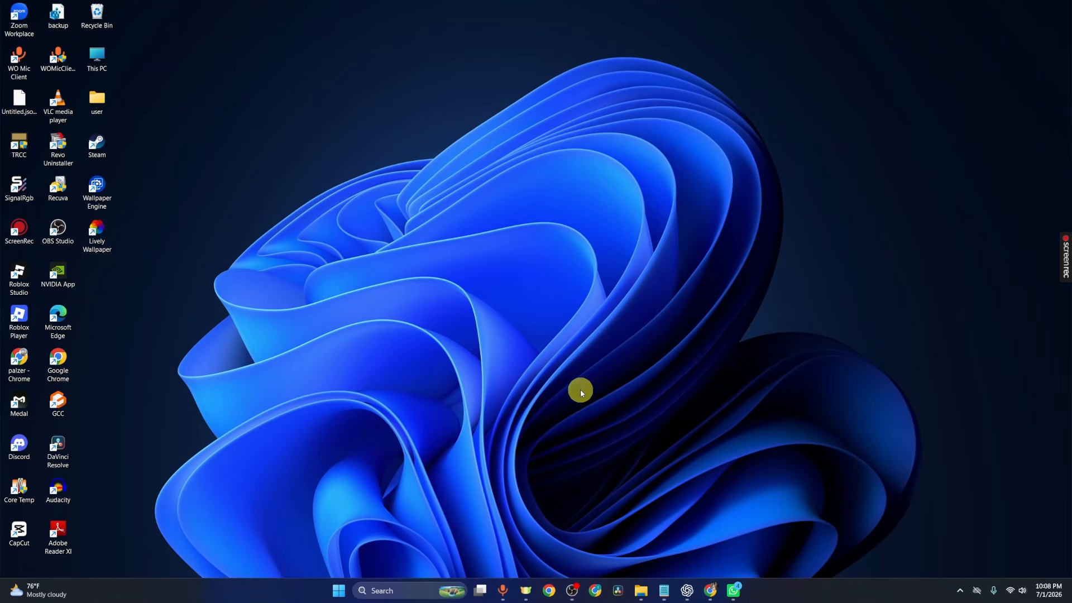
Step: Open the browser, maximize its window, and search Google for "obs"
left_click(595, 590)
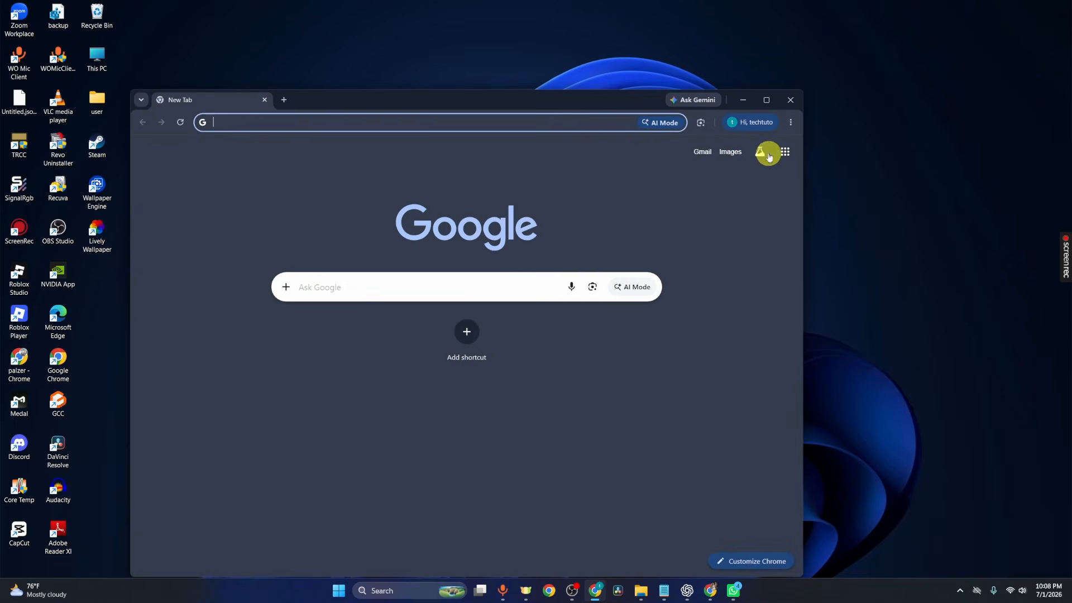
left_click(765, 98)
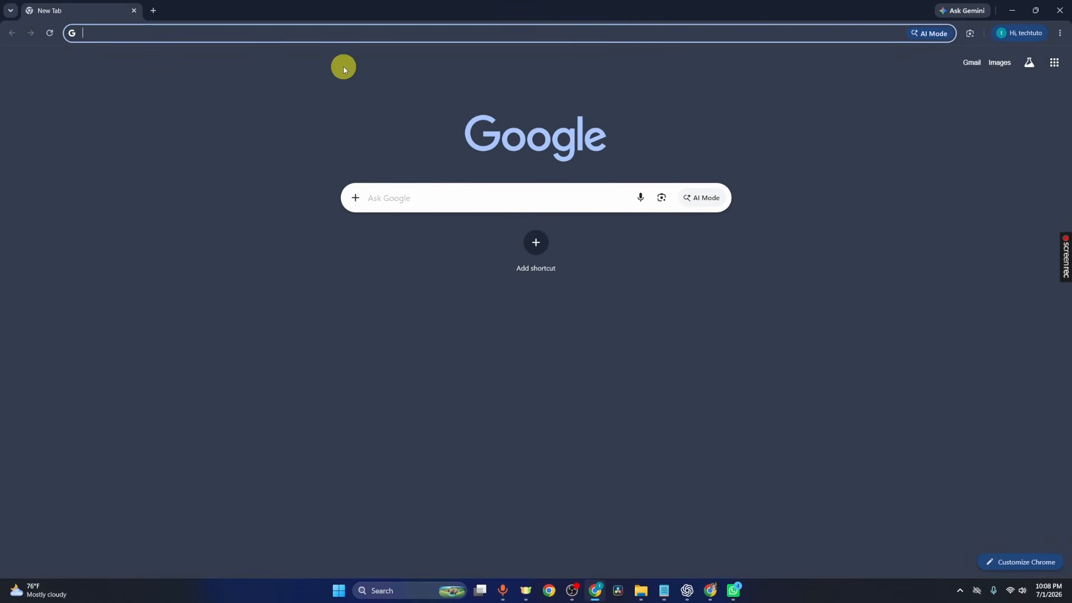
type("obs")
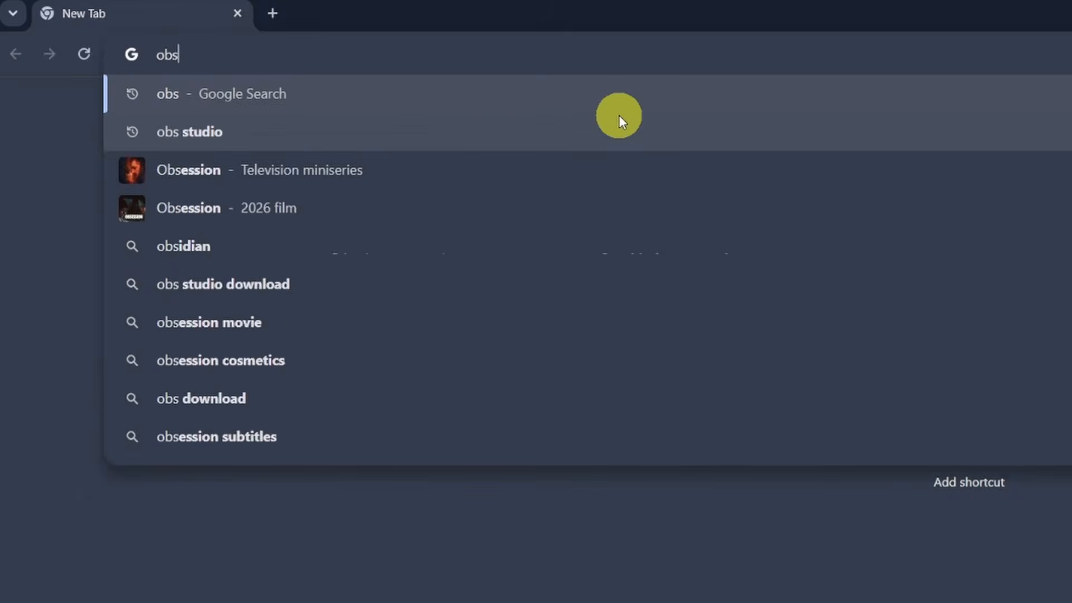
key("Return")
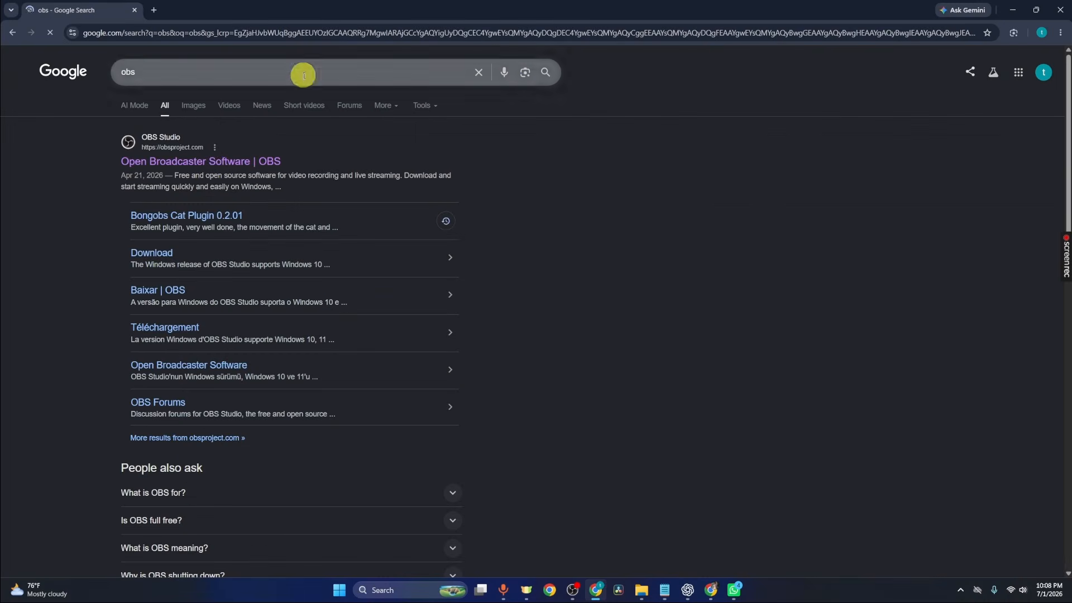
Step: Open the OBS Project site, download the Windows installer, and check the download's progress
left_click(206, 162)
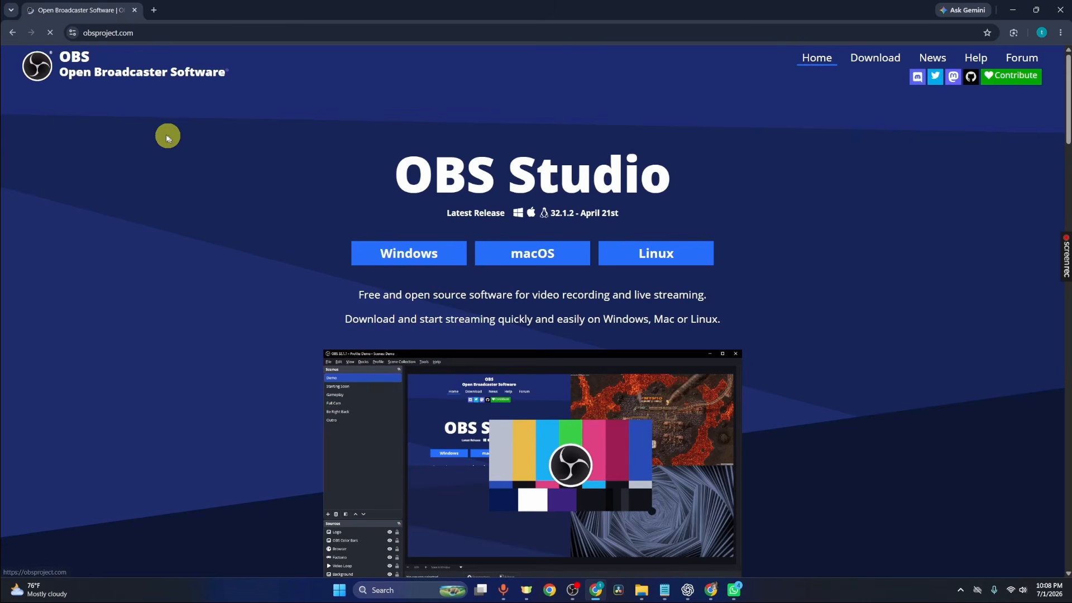
left_click(420, 251)
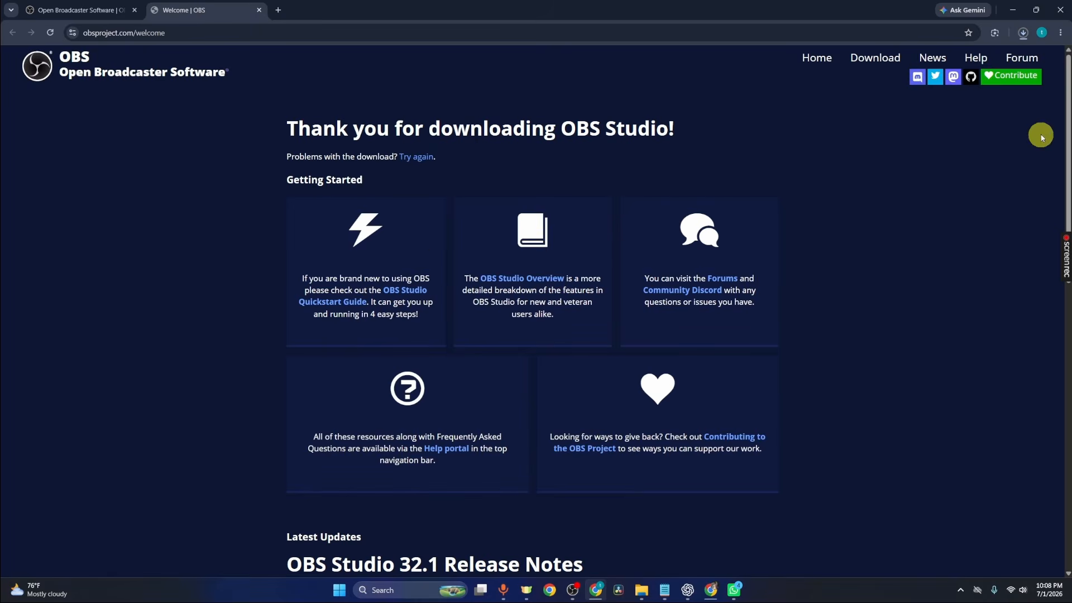
left_click(1023, 33)
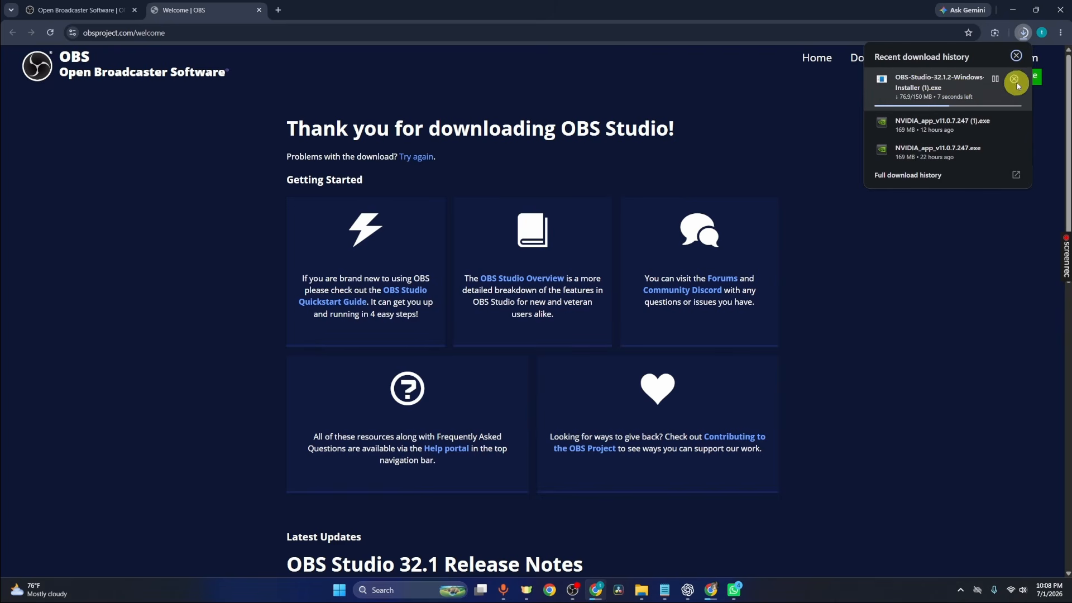
Step: Locate the downloaded OBS-Studio-32.1.2 installer in the Downloads folder of File Explorer
left_click(642, 590)
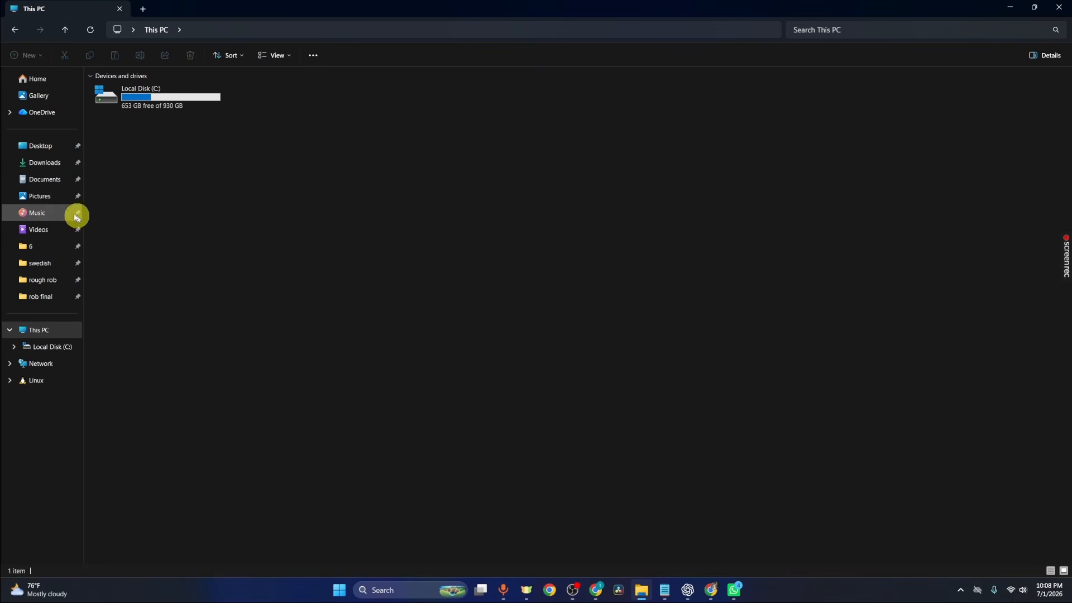
left_click(61, 166)
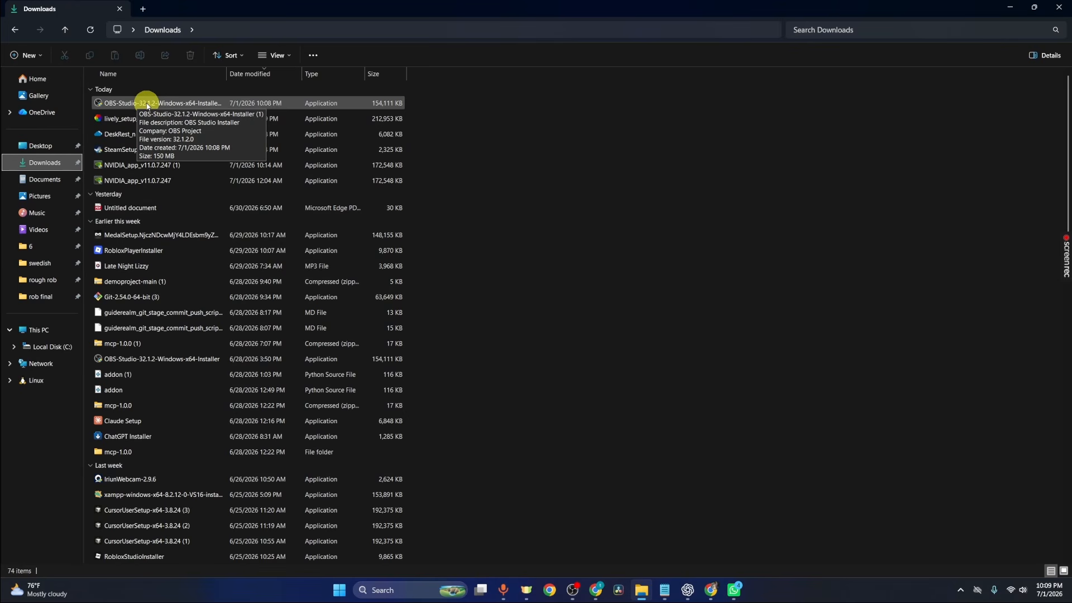
left_click(1008, 6)
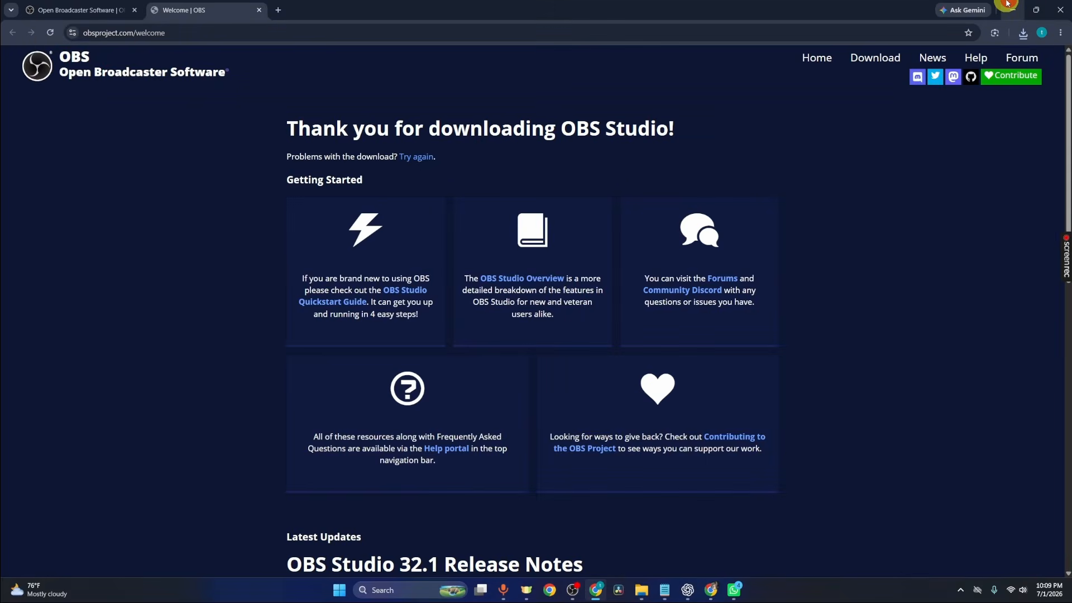
left_click(1008, 4)
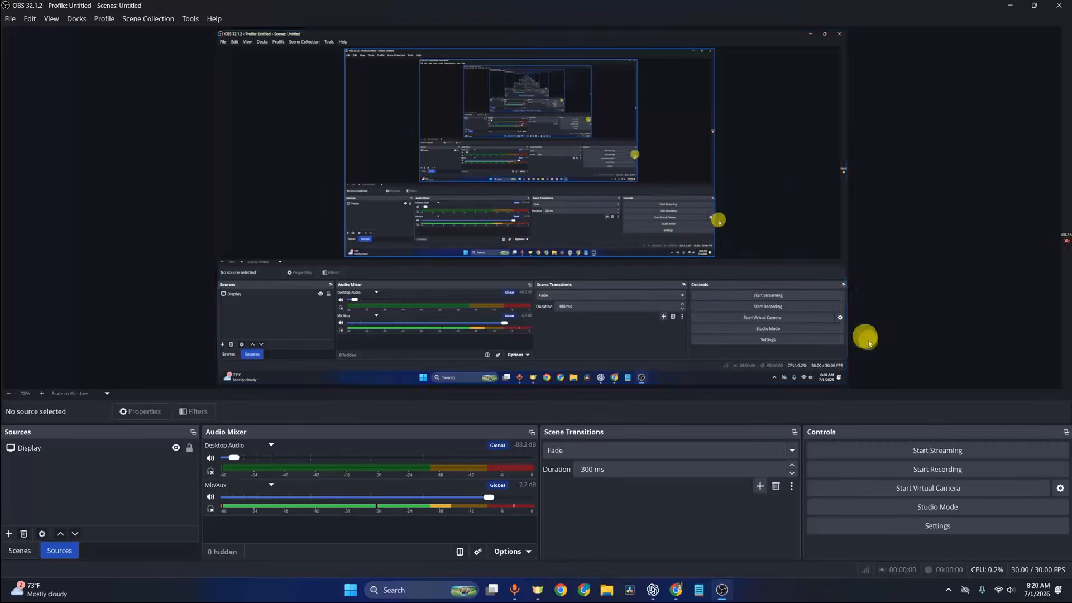
Step: Open the OBS settings and set the Output Mode to Advanced
left_click(911, 526)
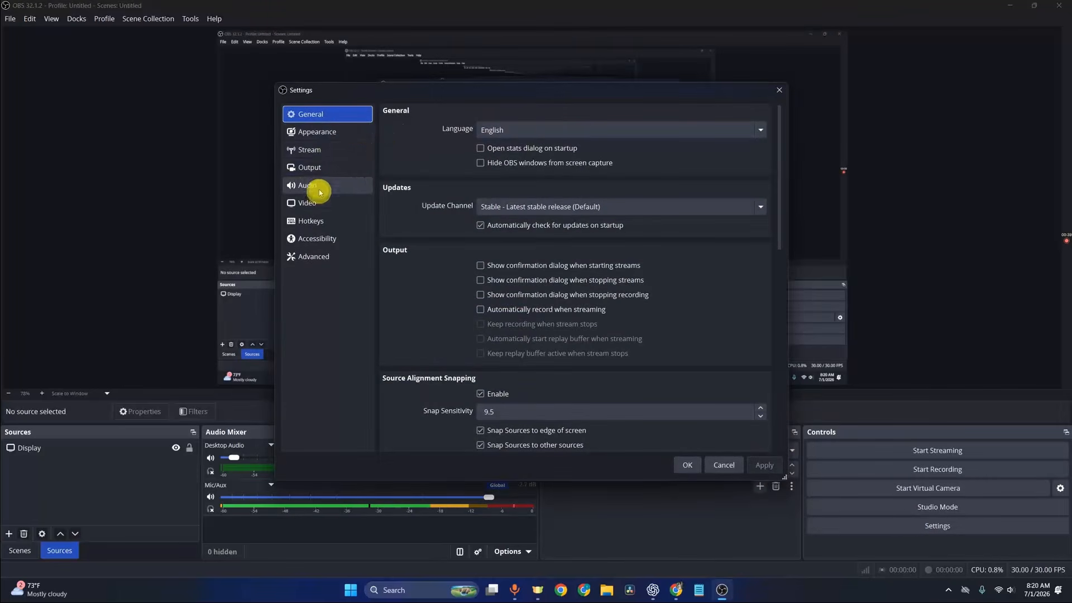
left_click(324, 169)
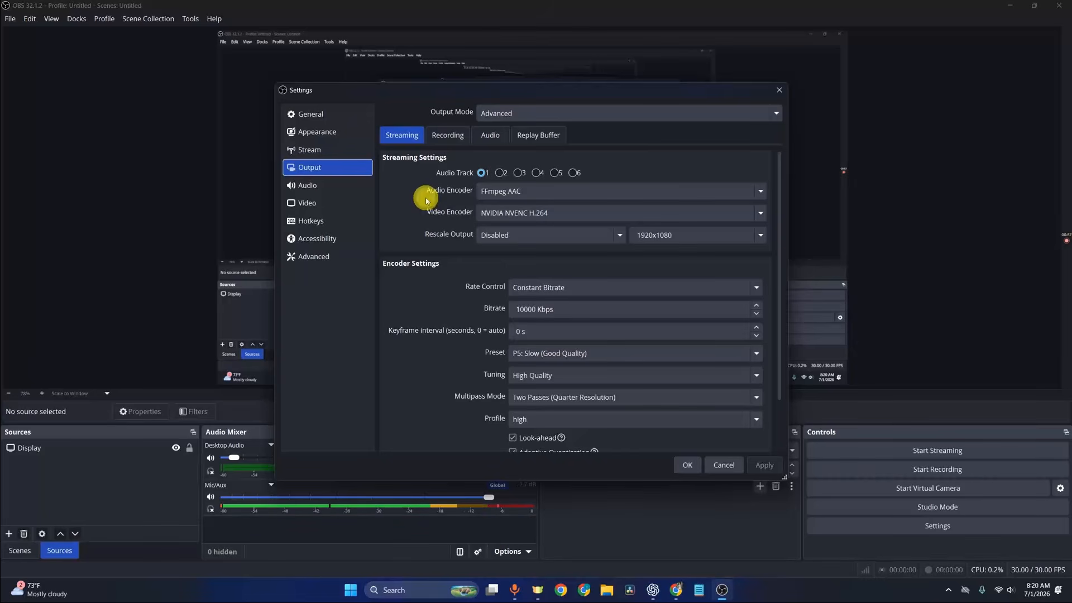
left_click(492, 119)
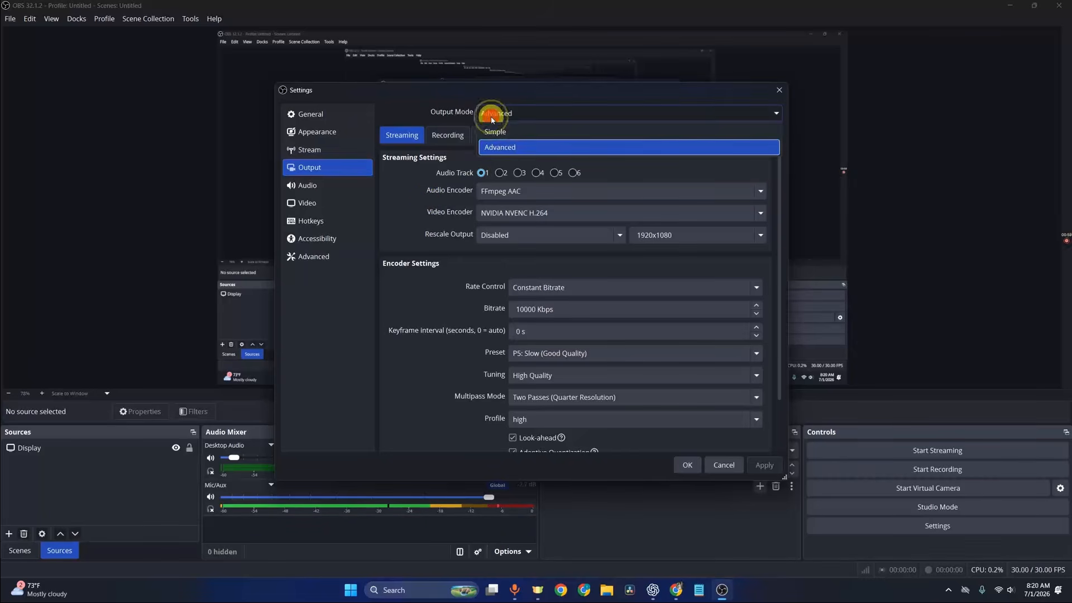
left_click(495, 144)
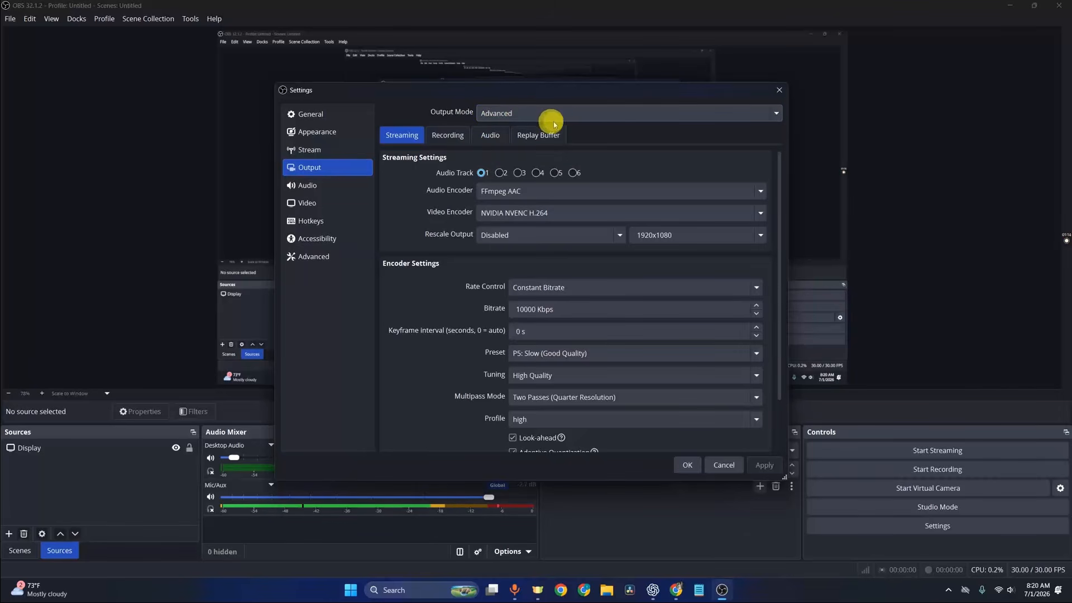
Step: Set the Common FPS Values in the video settings to 60
left_click(324, 207)
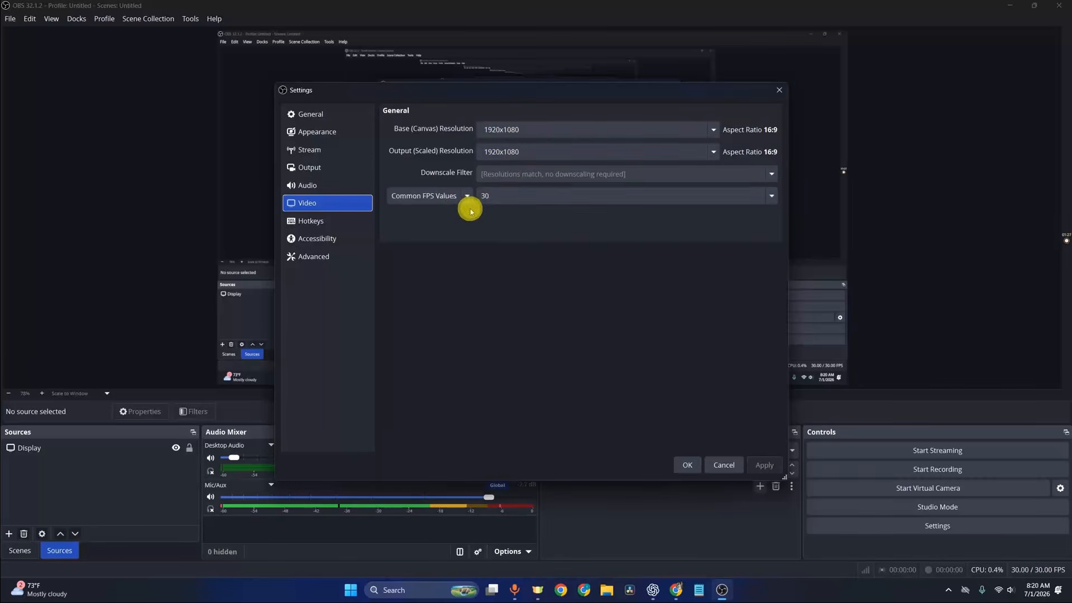
left_click(513, 197)
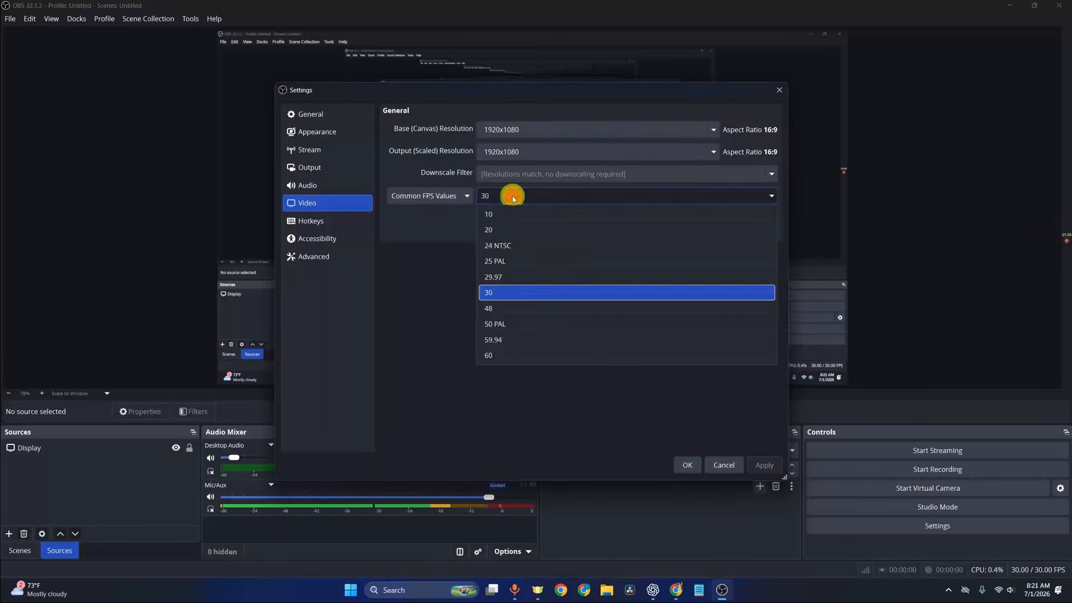
left_click(495, 357)
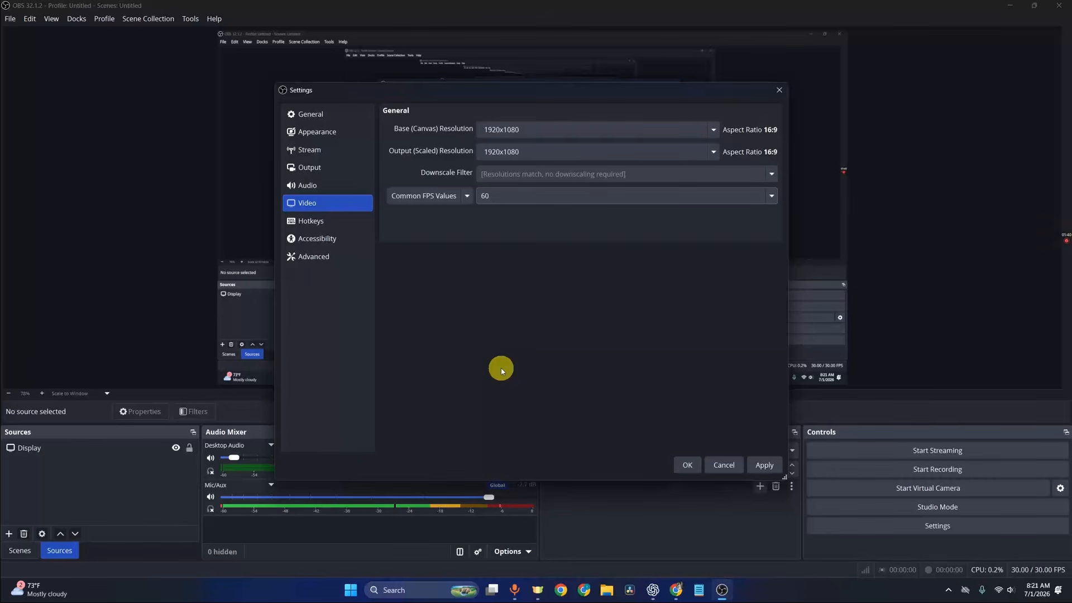
Step: Enable the Replay Buffer in the output settings and set its Maximum Replay Time to 60 s
left_click(313, 165)
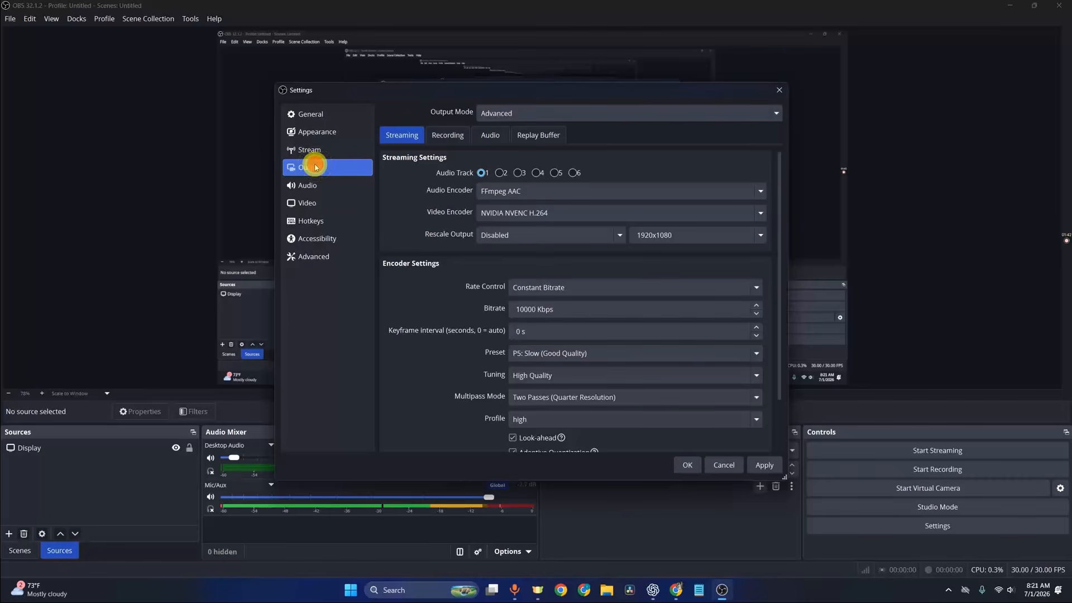
left_click(535, 137)
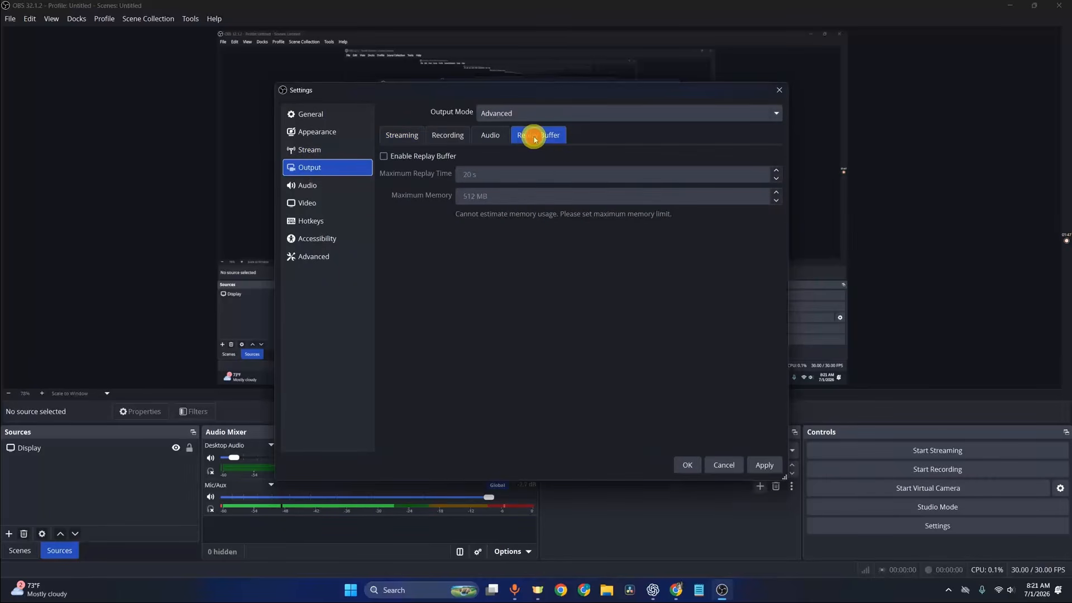
left_click(384, 157)
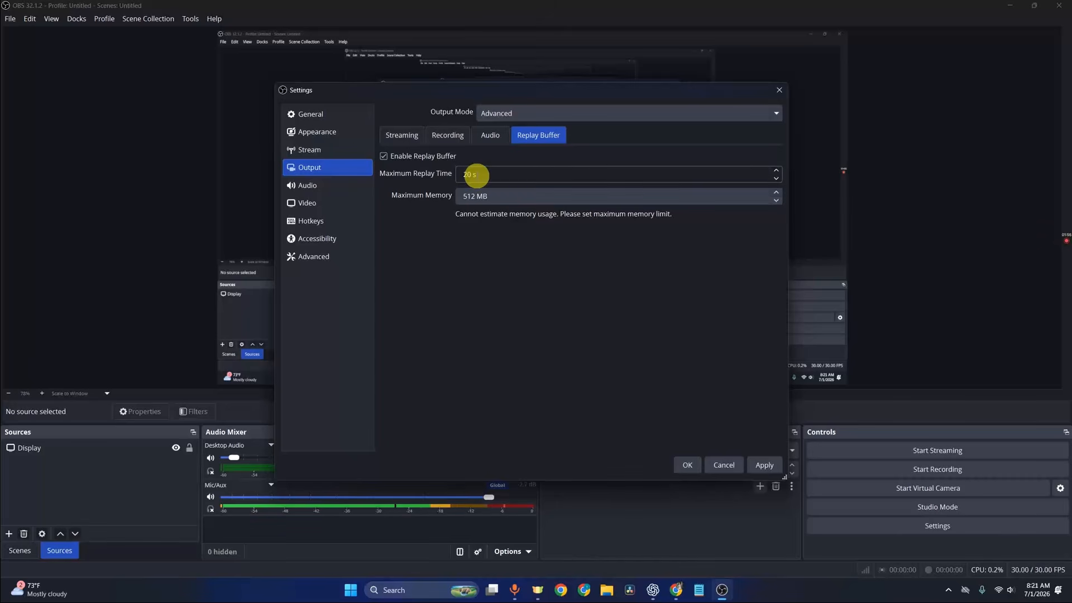
left_click(476, 174)
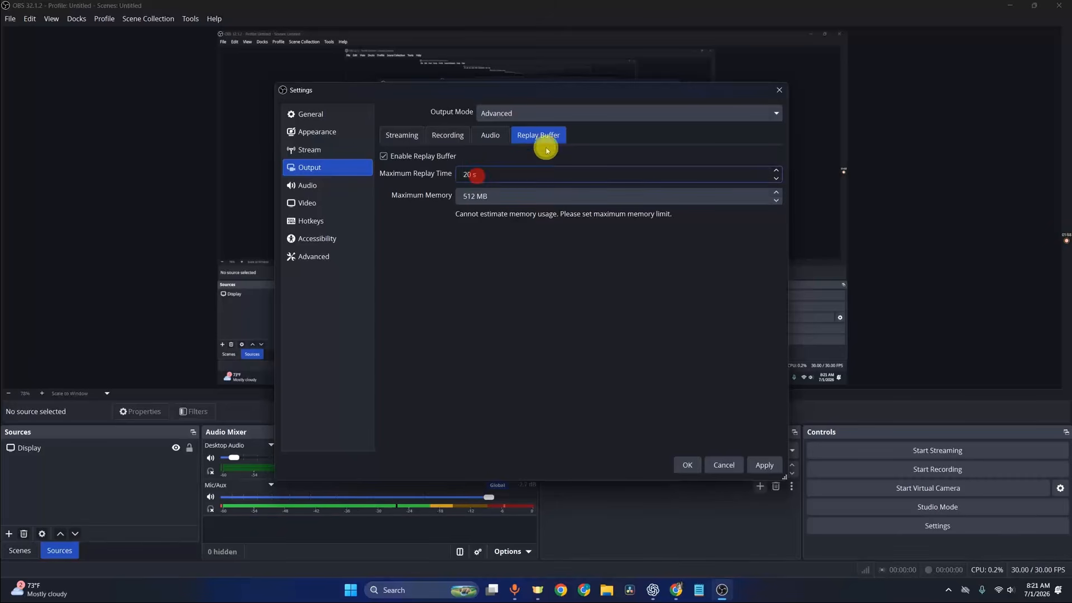
key("BackSpace")
key("BackSpace")
type("60")
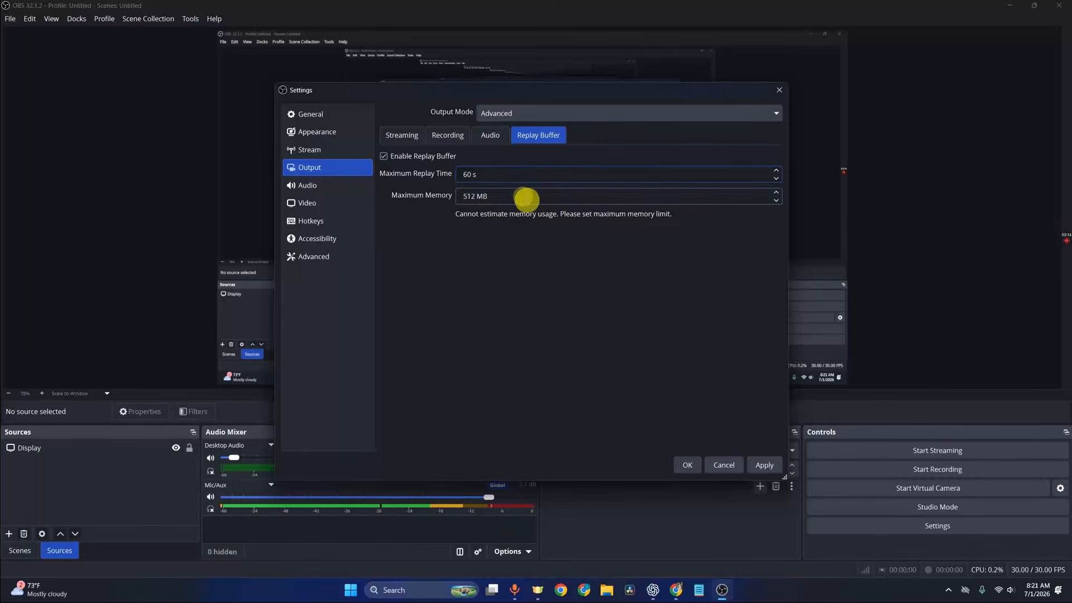
Step: Set the recording encoder's Rate Control to Constant QP and apply the settings
left_click(459, 138)
scroll(517, 358, "down", 3)
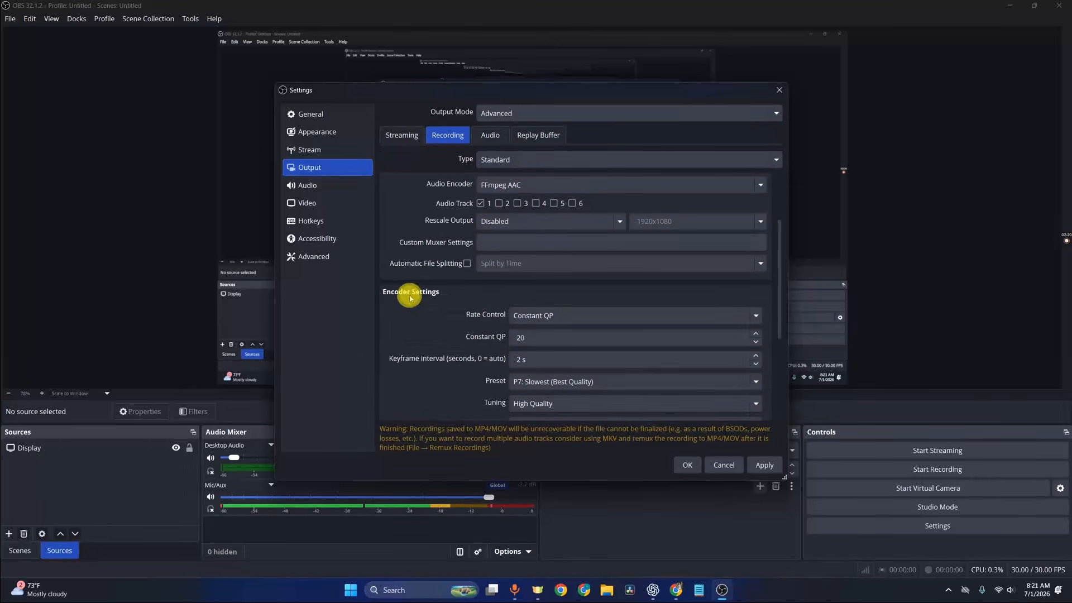
left_click(637, 316)
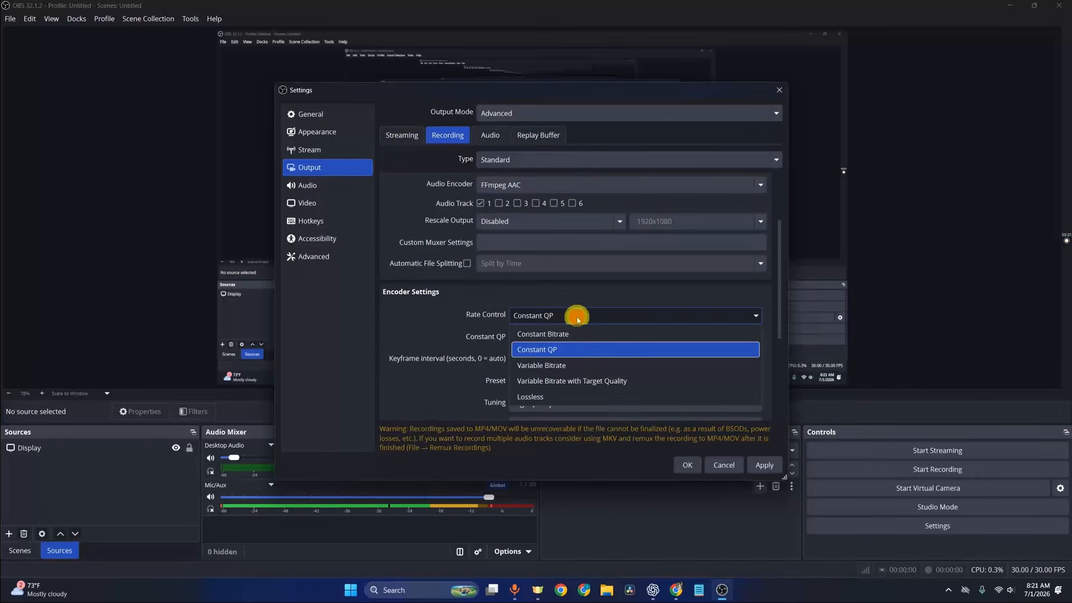
left_click(562, 351)
left_click(545, 338)
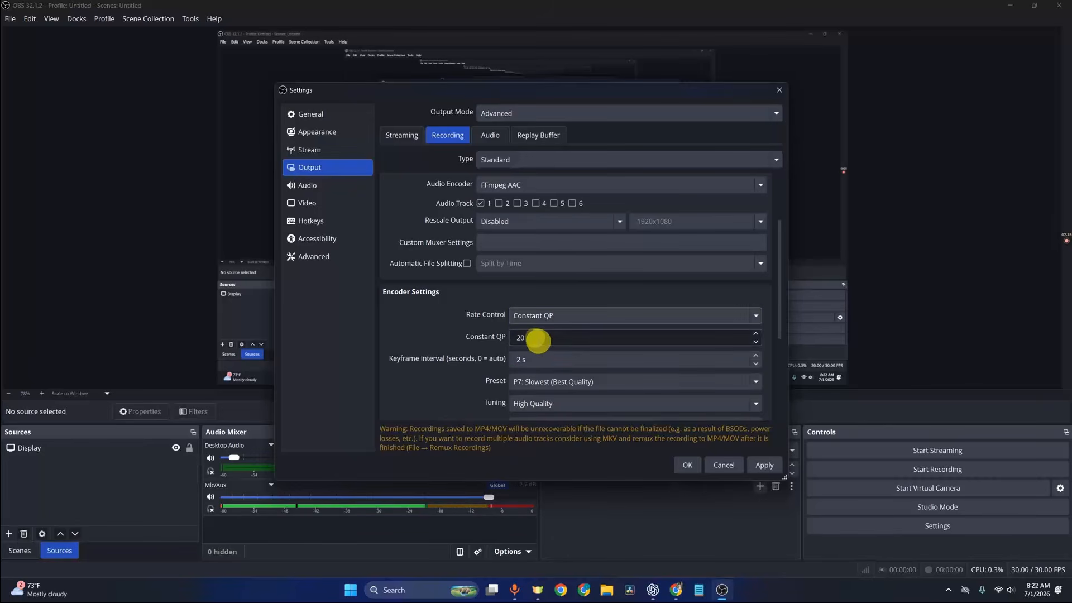
left_click(522, 136)
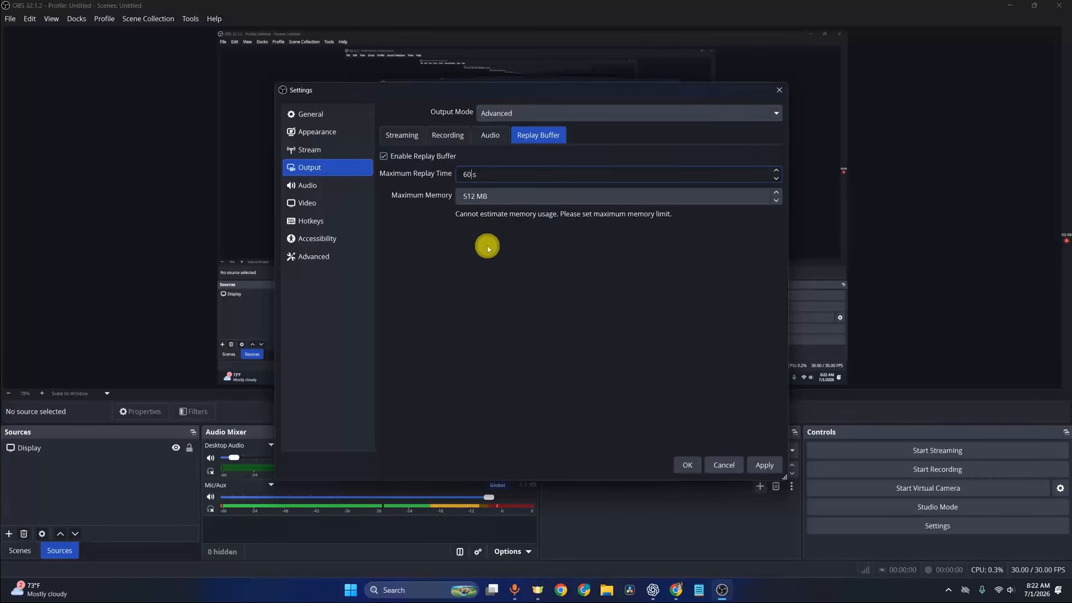
left_click(764, 465)
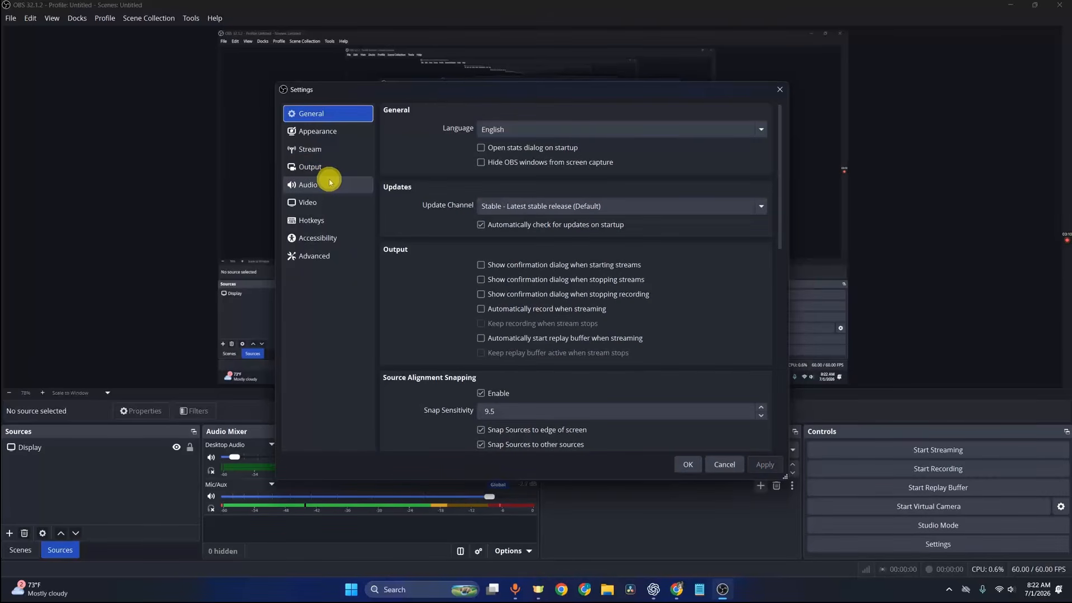
Step: Assign Ctrl + S as the Save Replay hotkey, apply, and close the settings
left_click(313, 168)
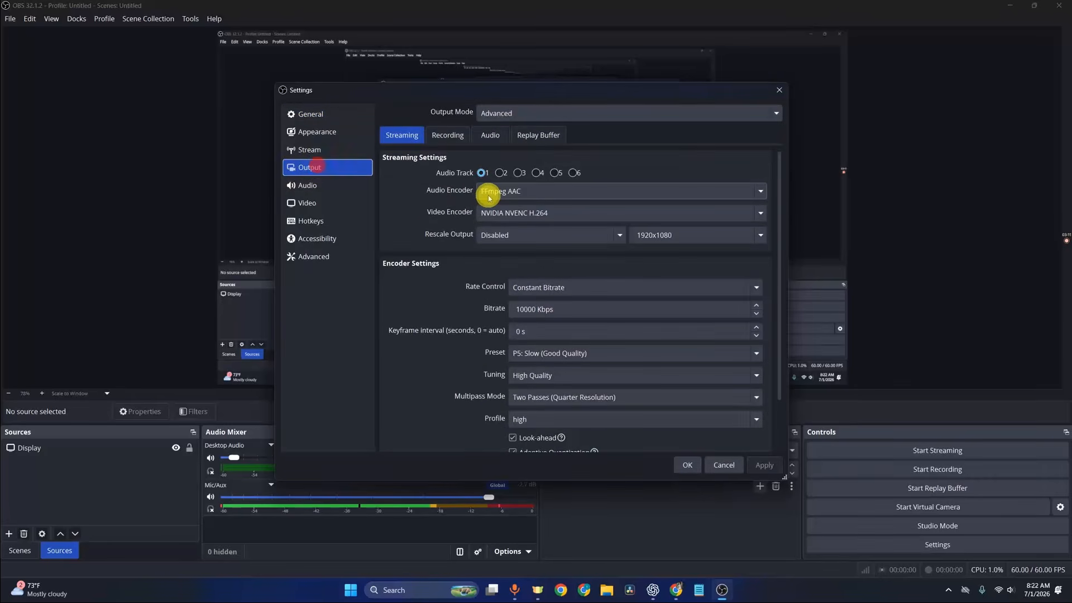
left_click(438, 137)
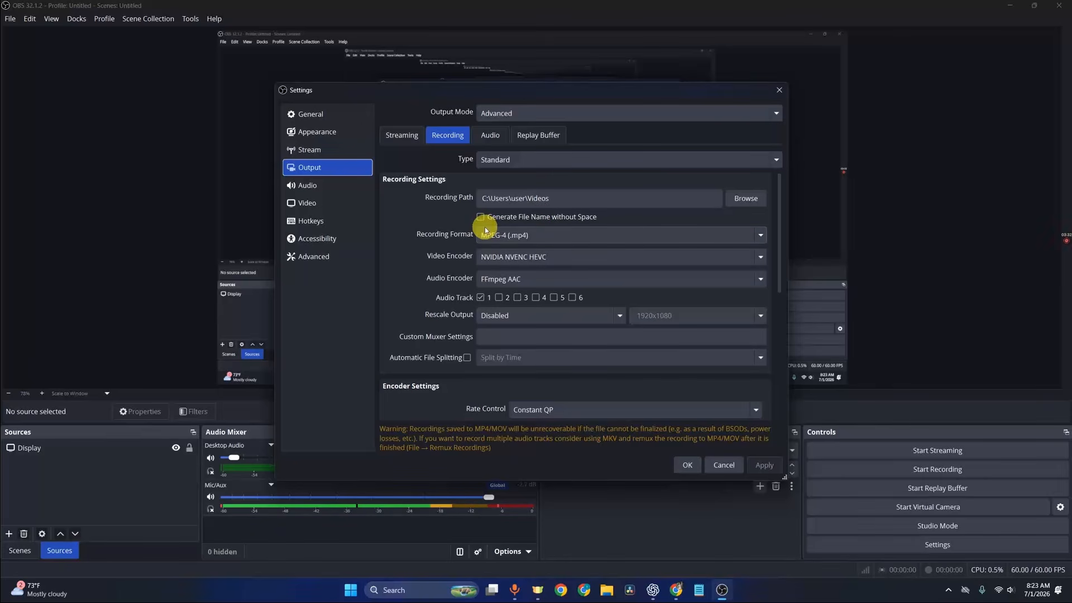
left_click(327, 222)
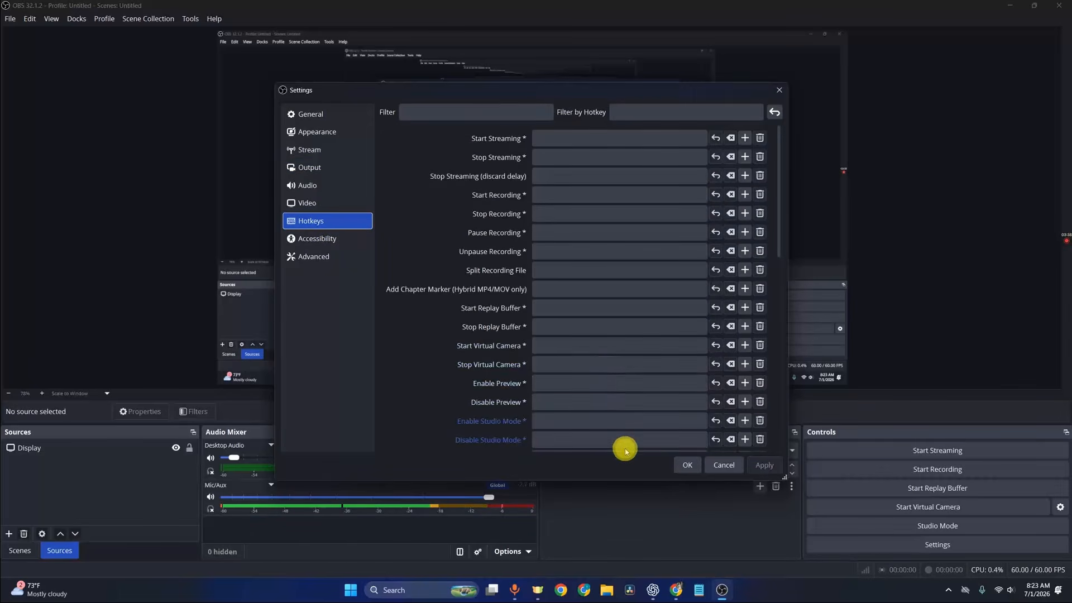
scroll(622, 436, "down", 10)
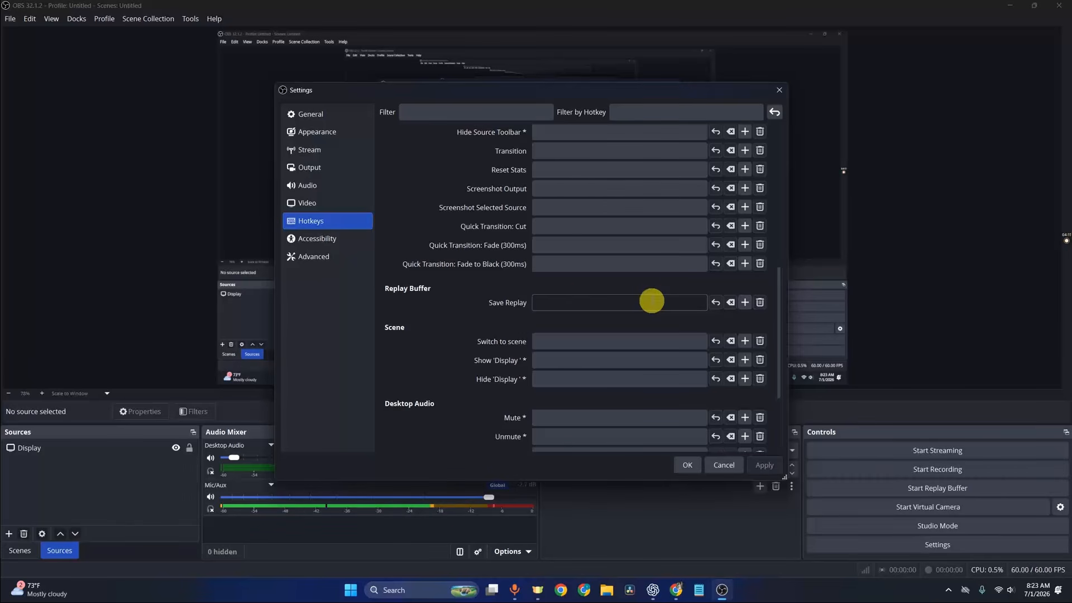
left_click(568, 300)
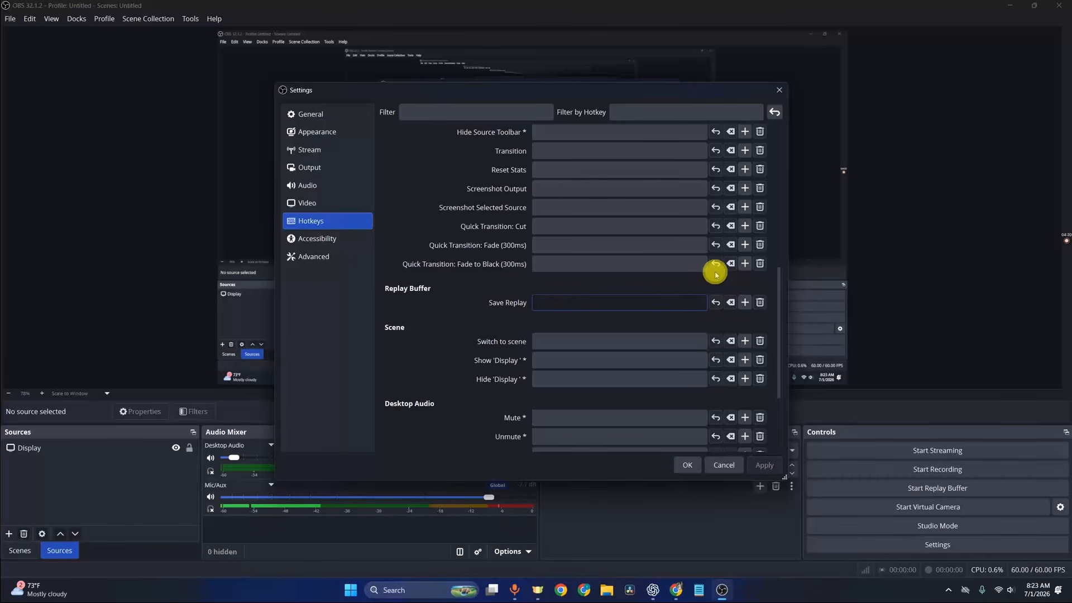
key("ctrl+s")
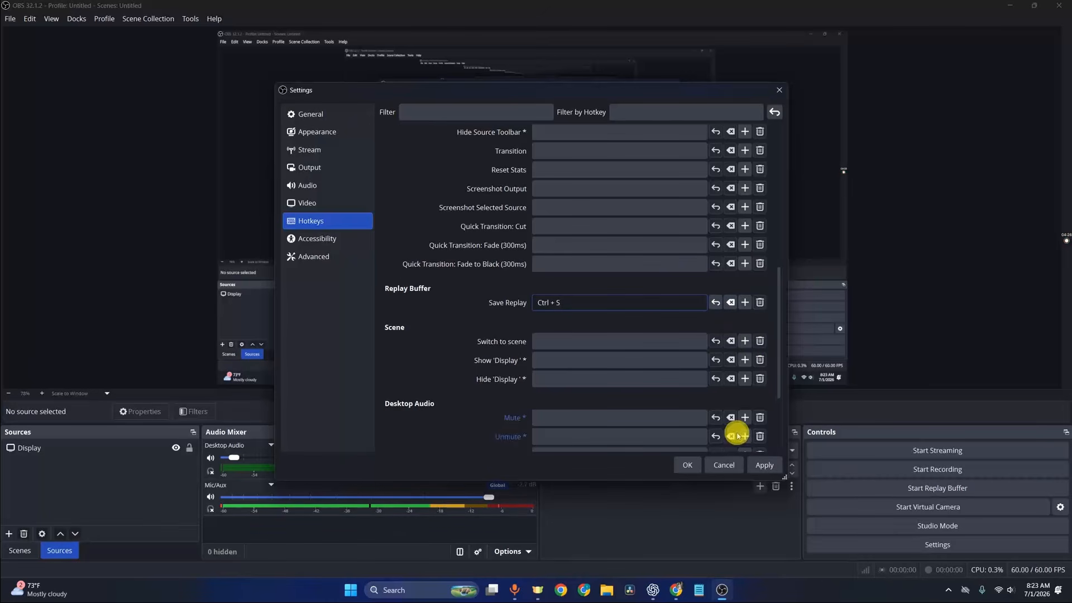
left_click(764, 465)
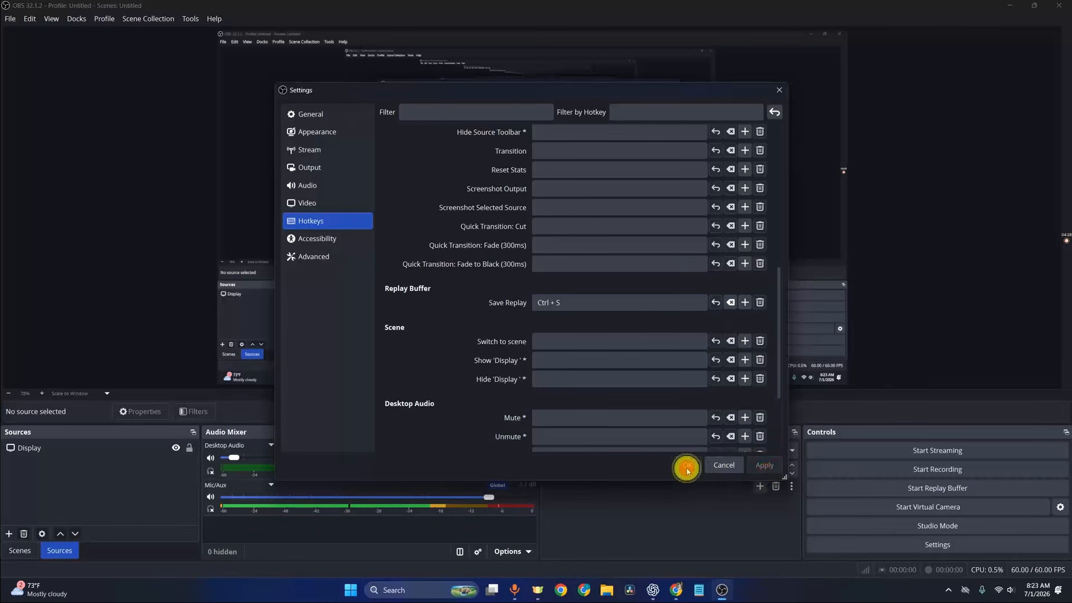
left_click(687, 465)
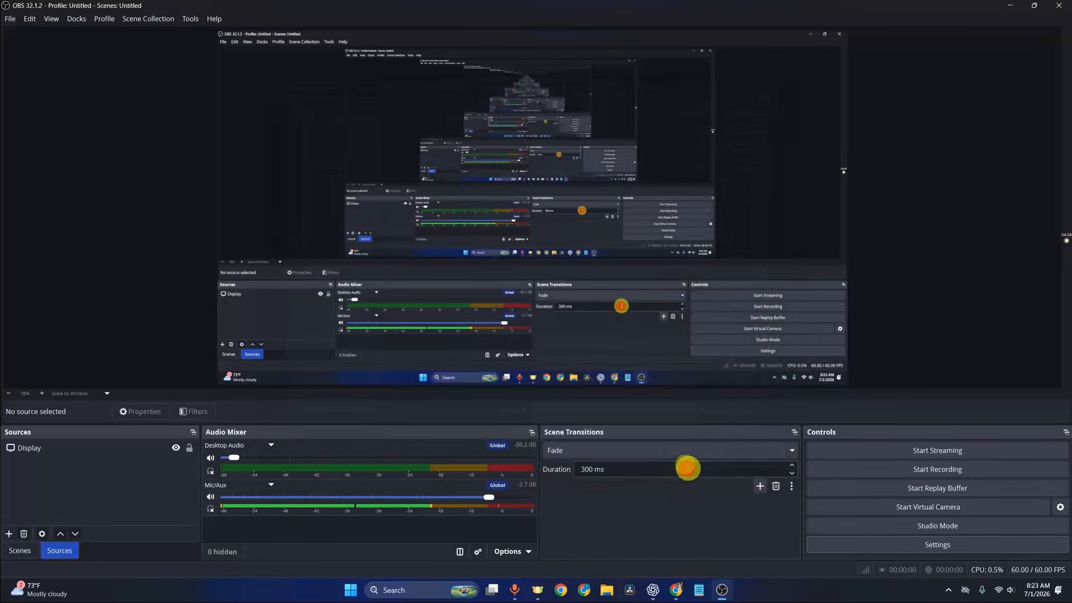
Step: Start the Replay Buffer and save a replay clip
left_click(877, 494)
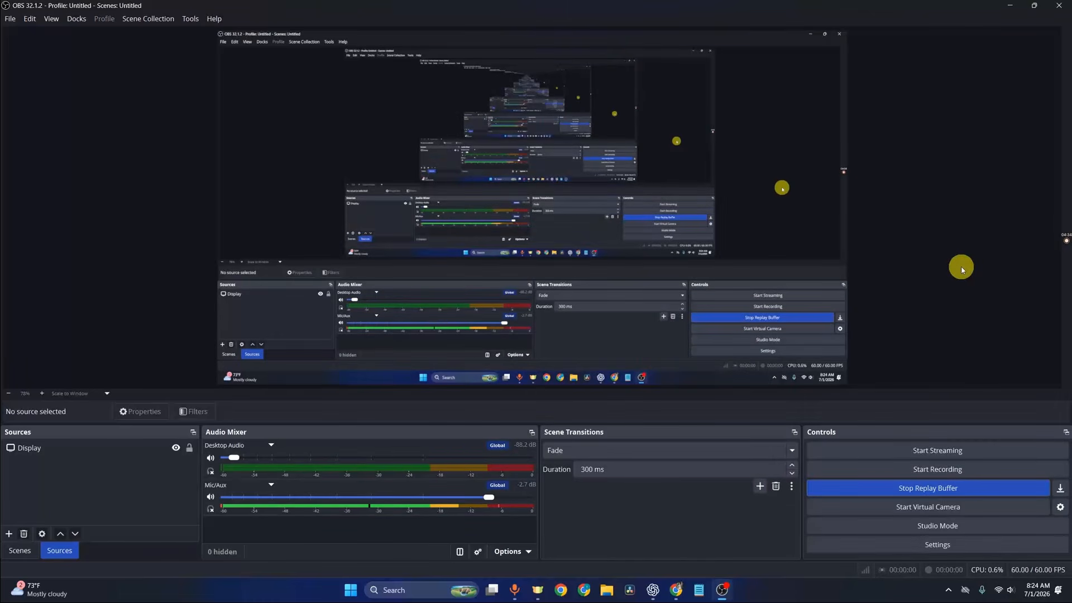
key("F9")
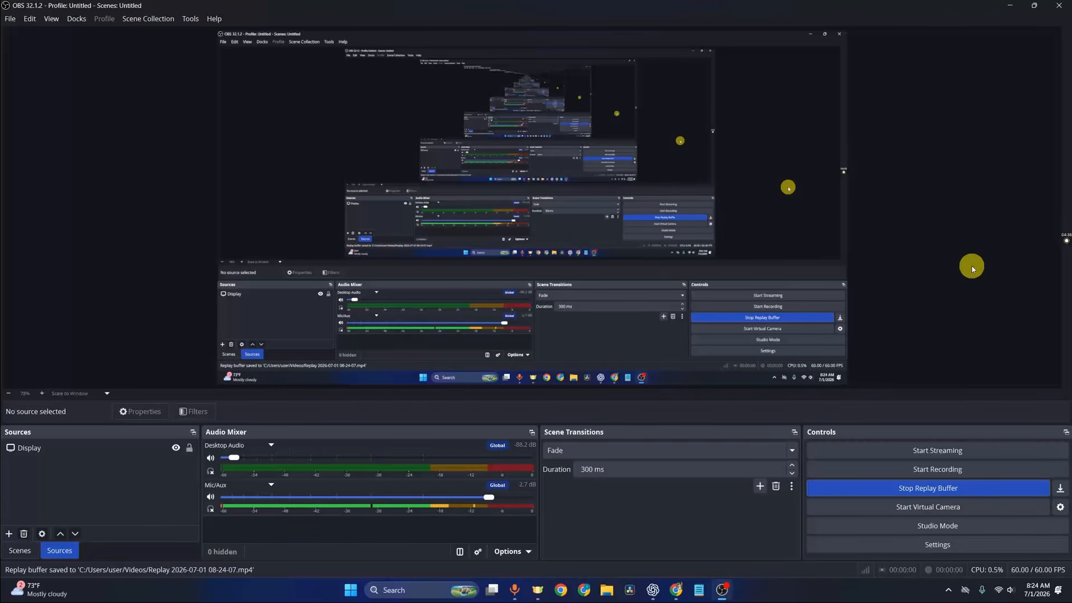